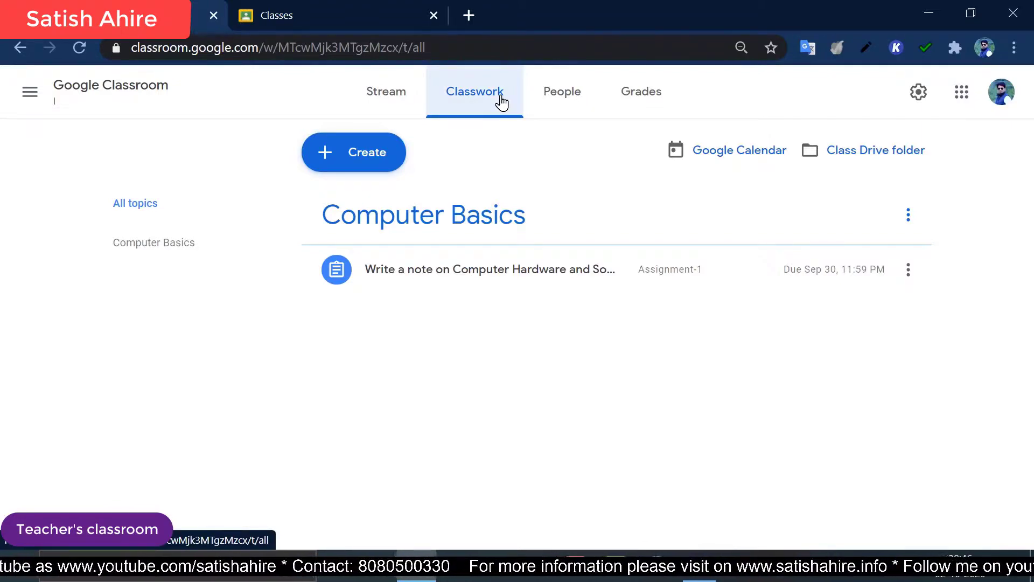
- Create a classwork question asking "Do you want to take a lecture tomorrow at 11 o'clock?" with the Multiple choice answer type
click(363, 161)
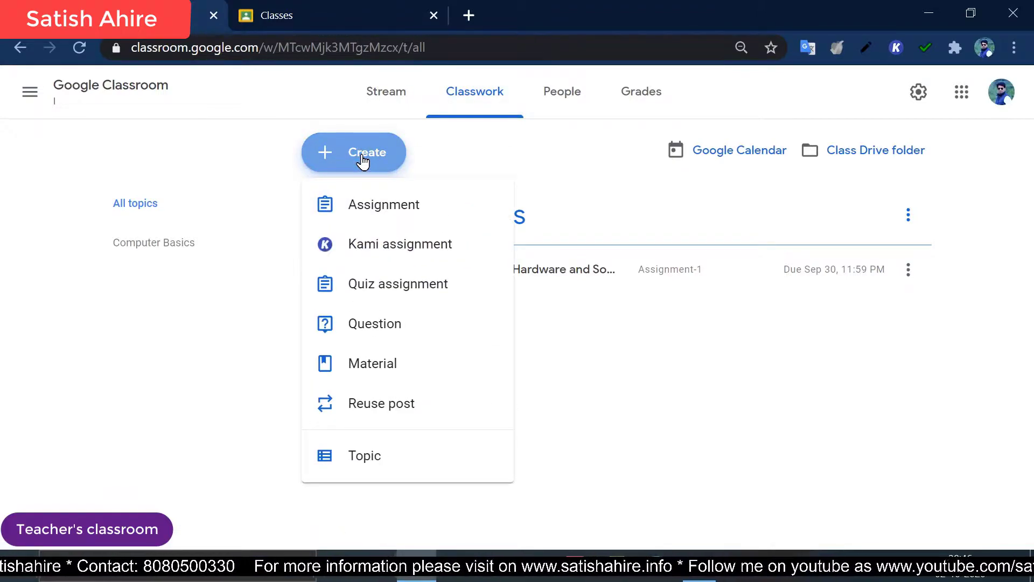
click(379, 335)
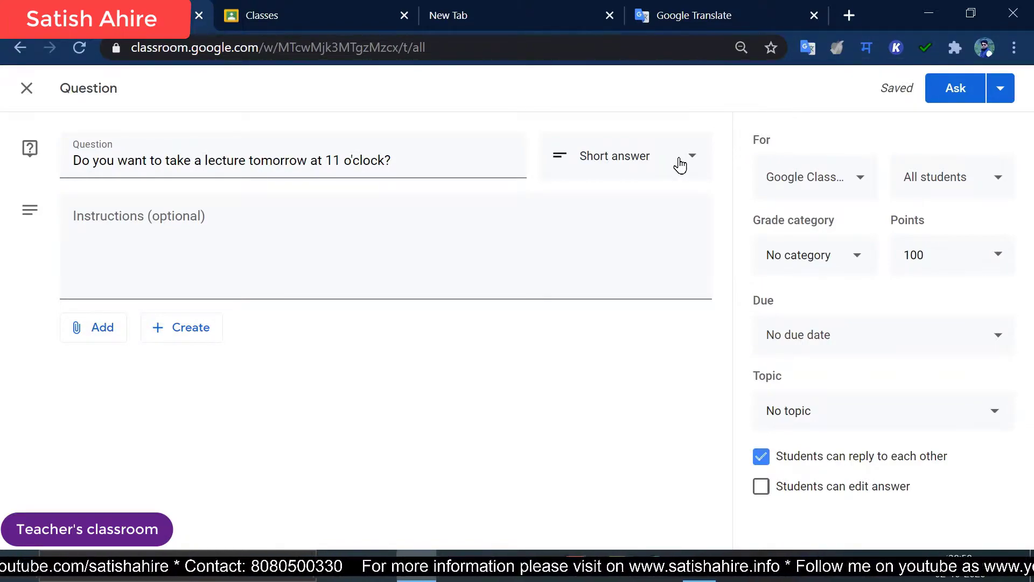
click(679, 168)
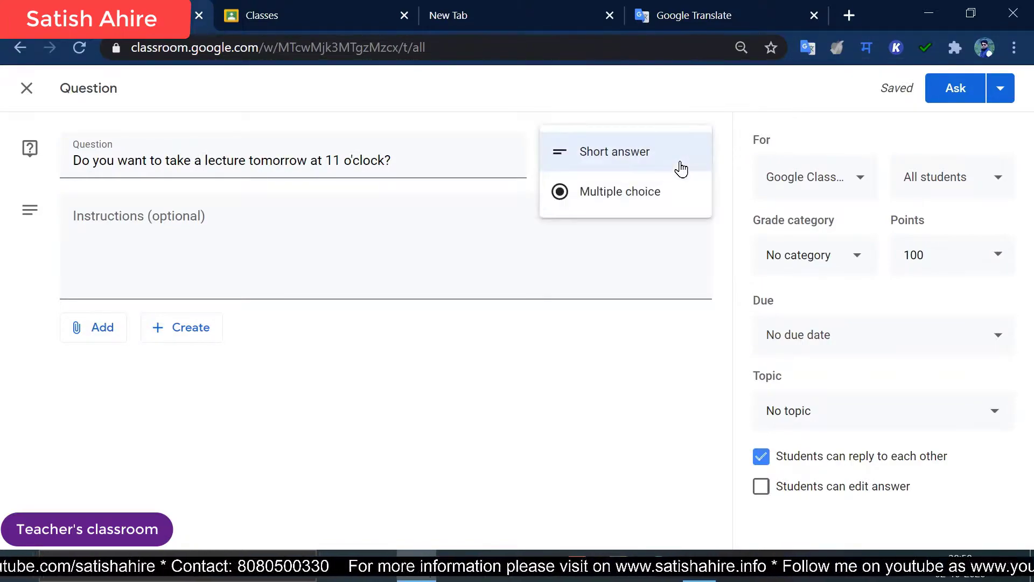
click(658, 203)
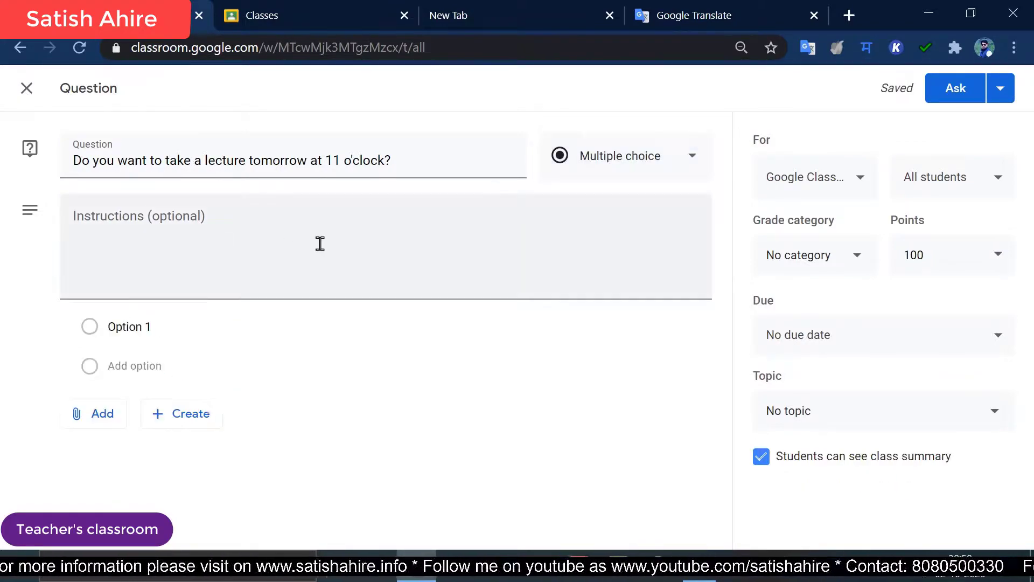
- Enter the instructions "Let me know by this evening." and provide the answer options Yes and No
click(103, 242)
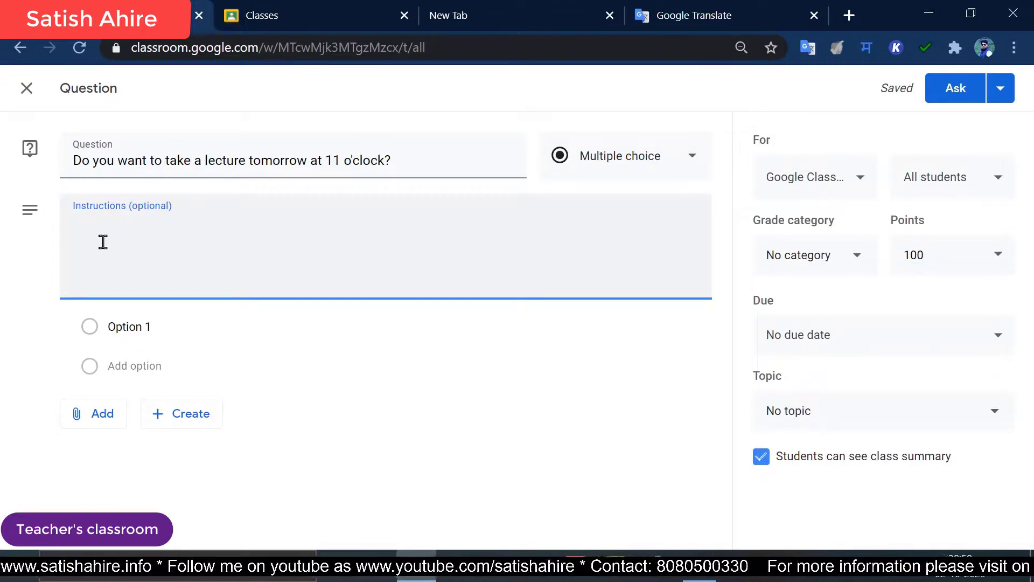
text(Let me know by this evening.)
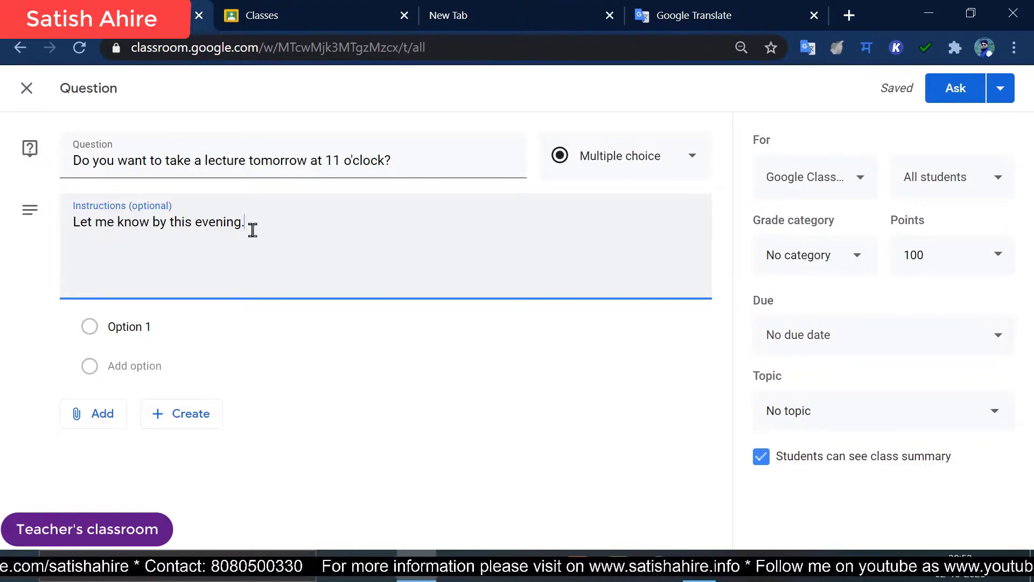
click(114, 325)
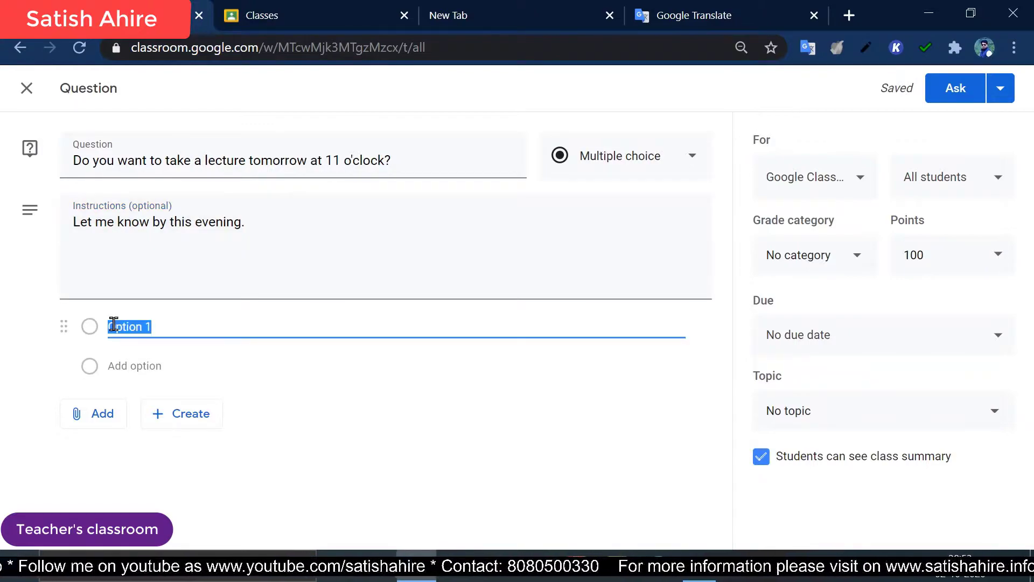
text(Yes)
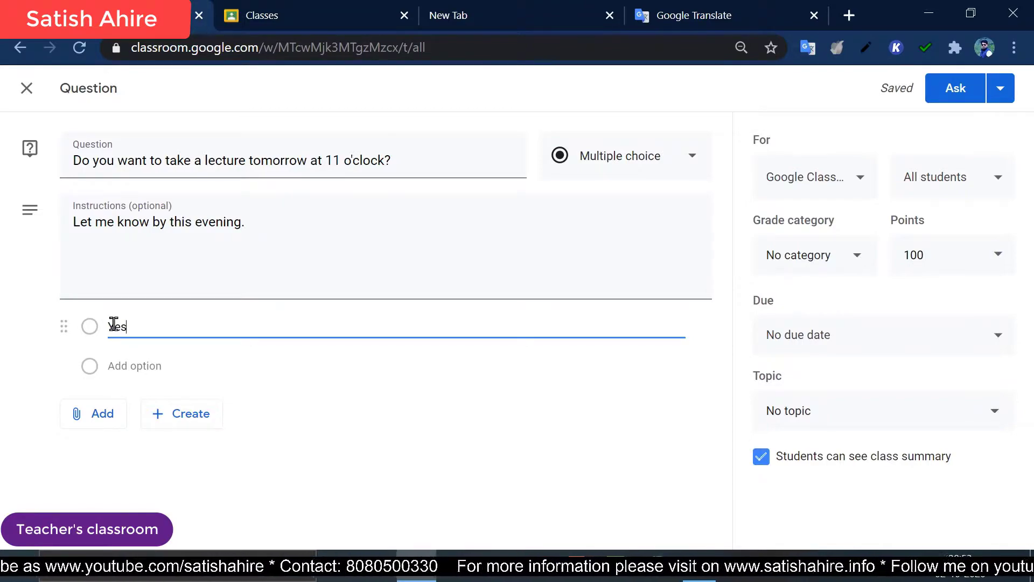
click(130, 366)
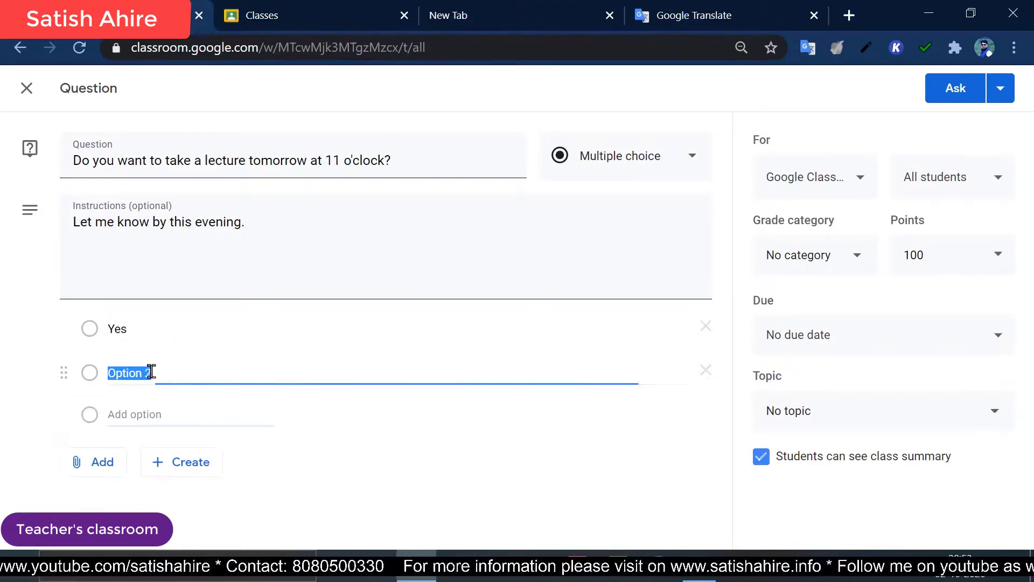
text(No)
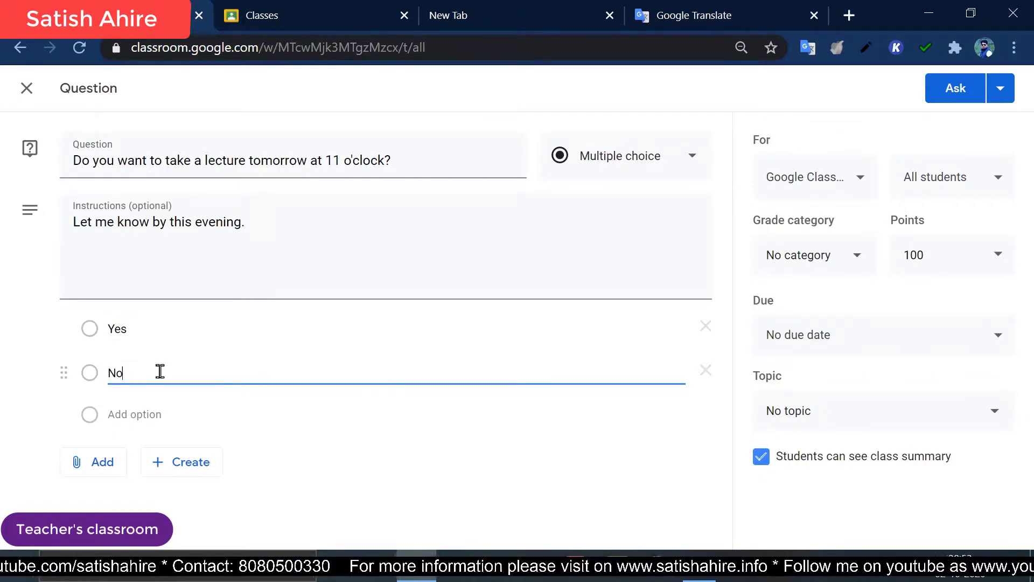
click(314, 418)
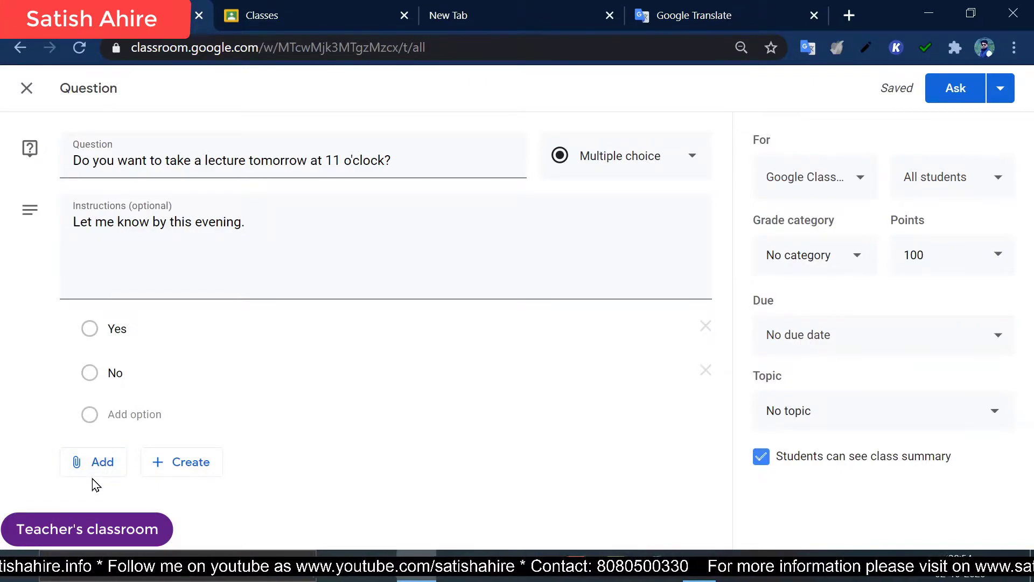
click(99, 465)
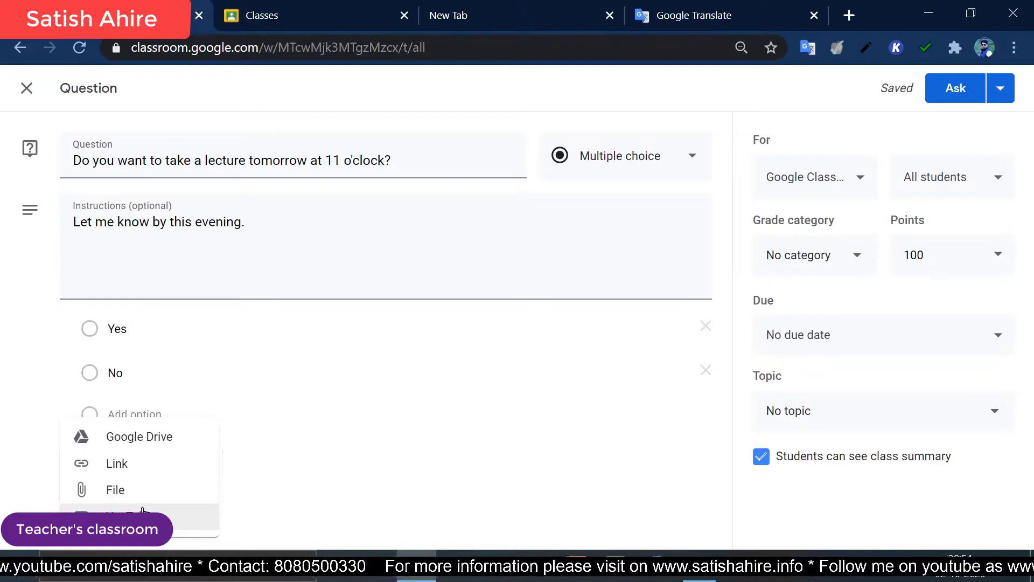
click(328, 451)
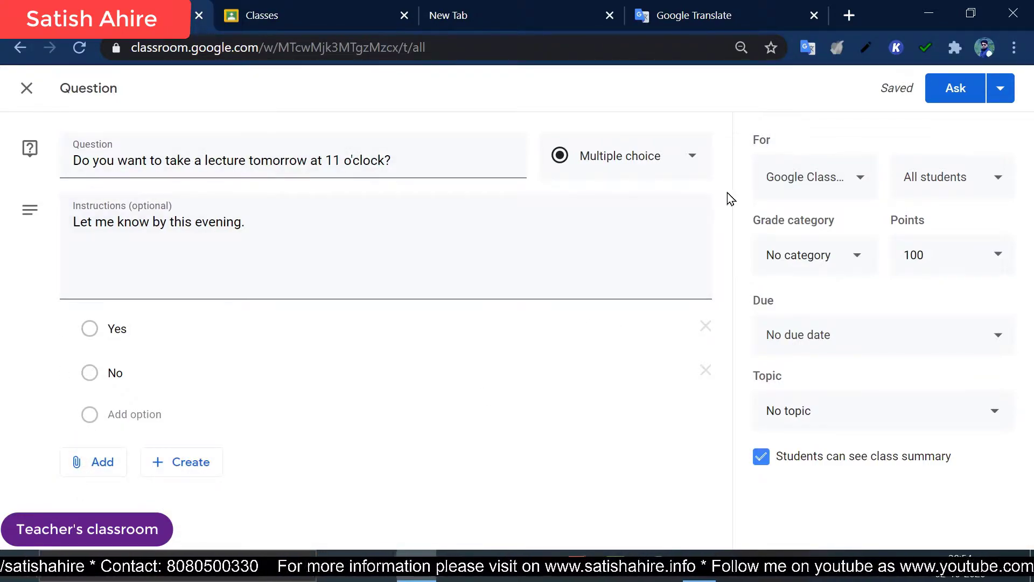
- Add the four other listed classes, starting with T.Y.B.Sc, as recipients of the question
click(861, 186)
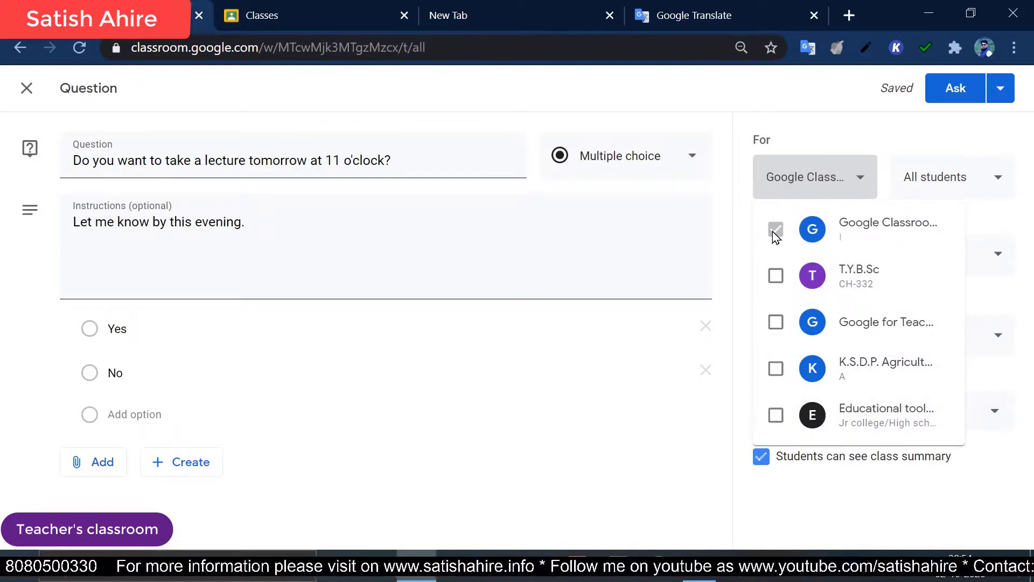
click(776, 275)
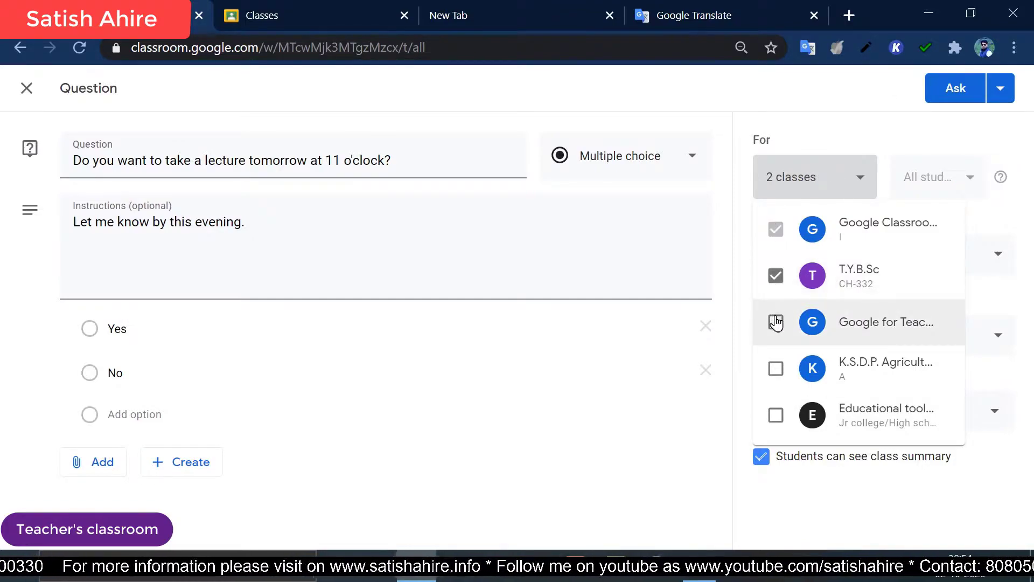
click(775, 322)
click(776, 371)
click(776, 416)
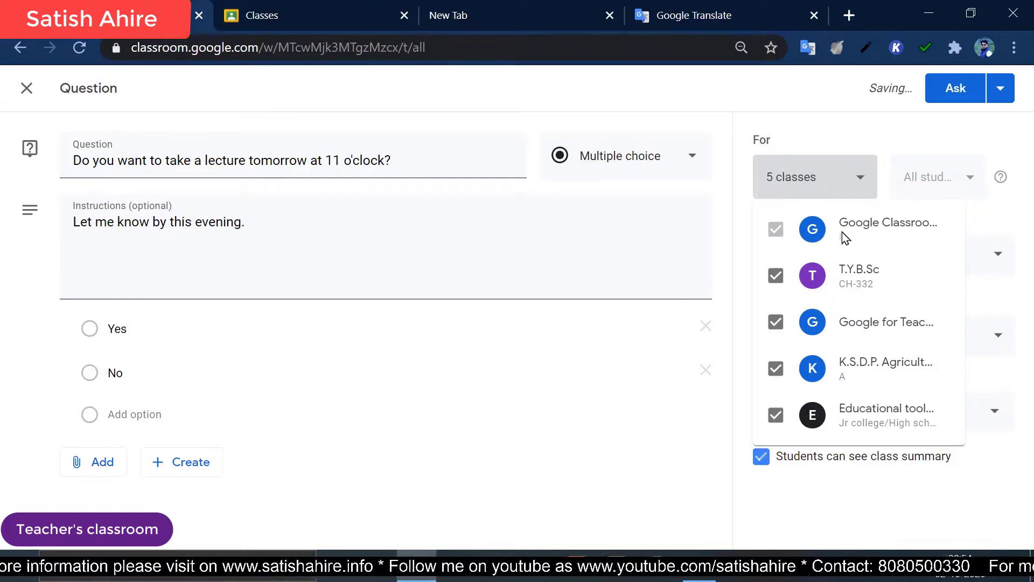
- Deselect the four additional classes, leaving the question assigned only to the Google Classroom class
click(776, 277)
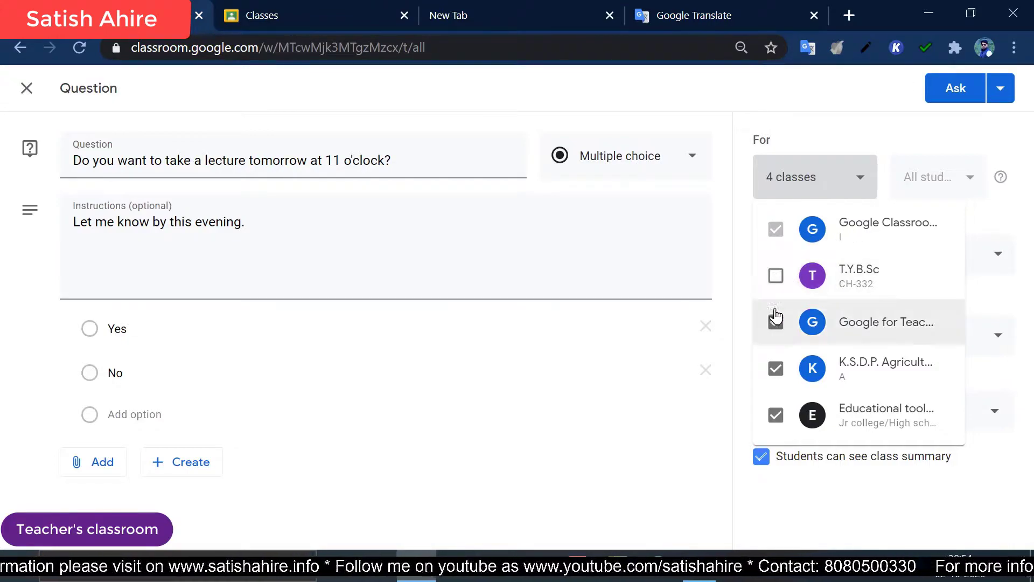
click(776, 322)
click(775, 369)
click(776, 414)
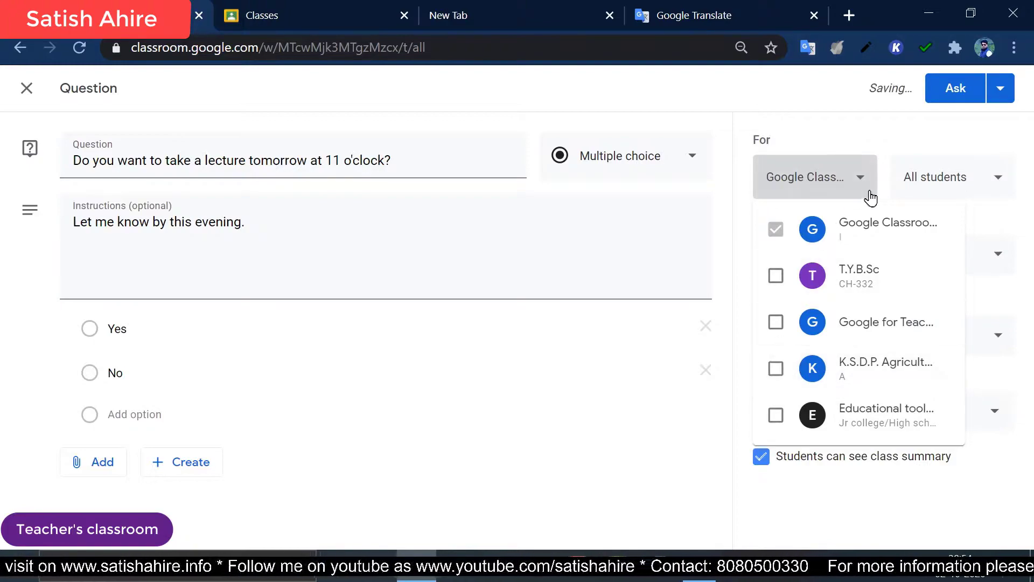
click(998, 181)
- Try deselecting the student recipients of the question and reselect all students
click(999, 181)
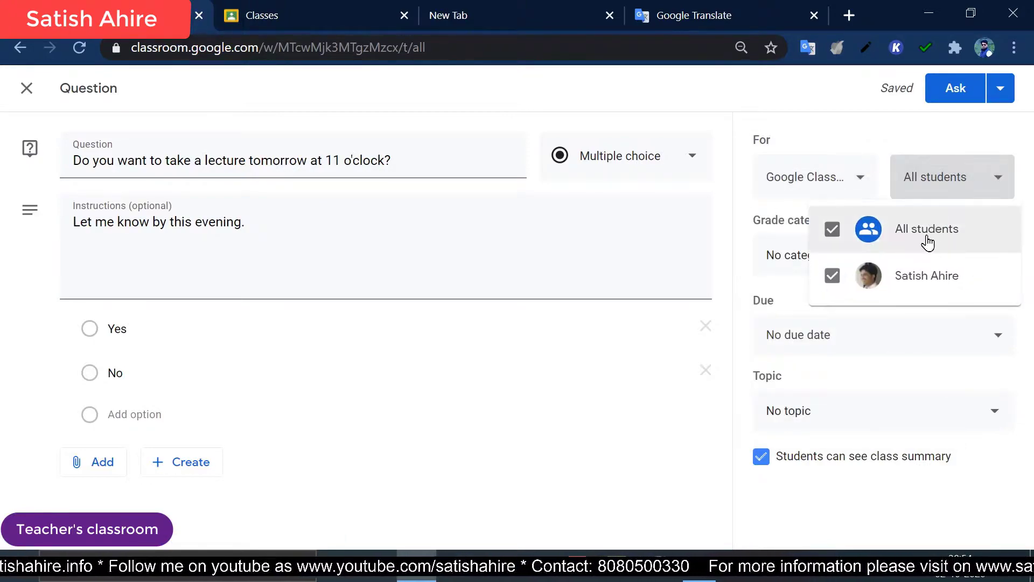
click(834, 241)
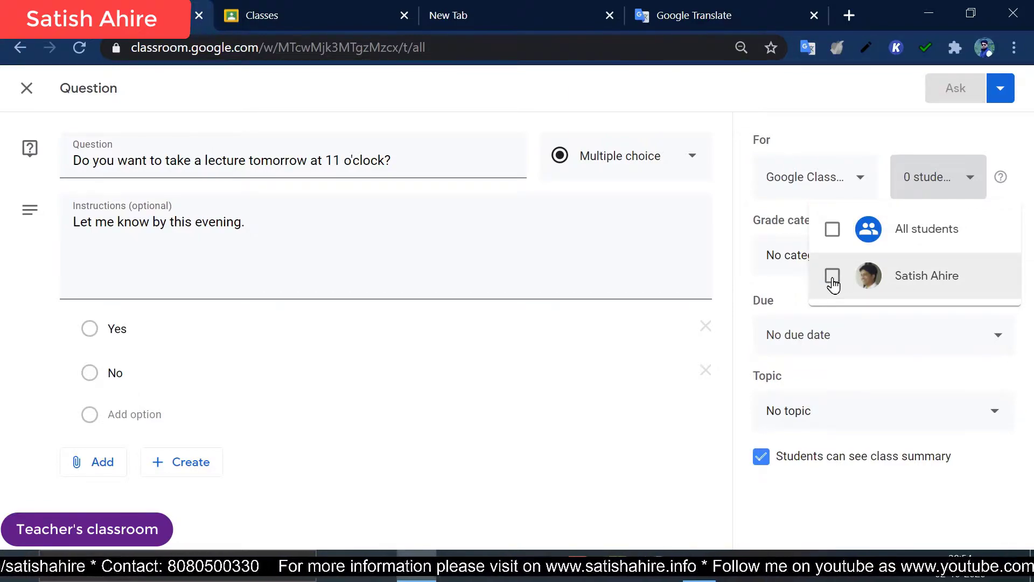
click(833, 231)
click(832, 230)
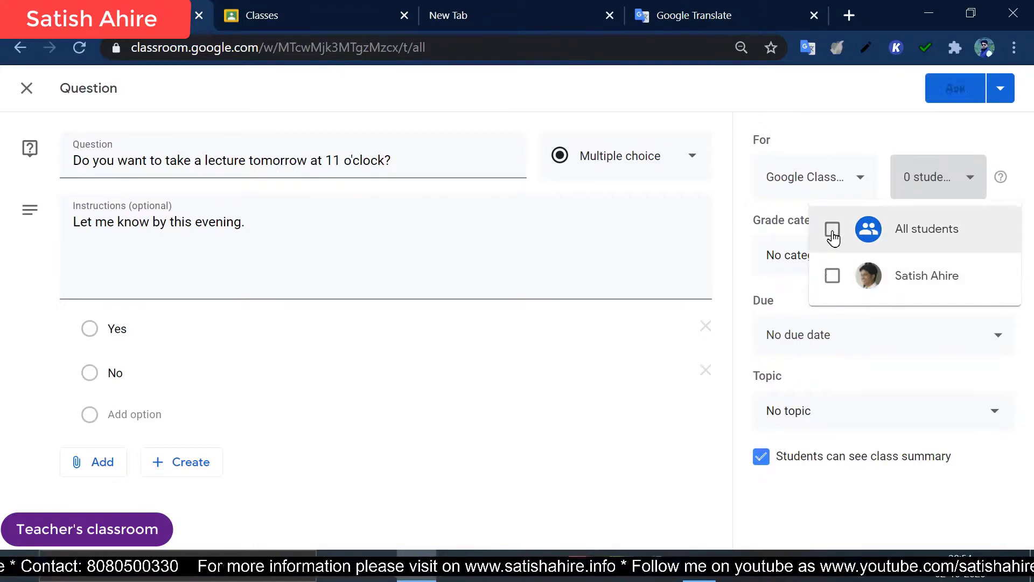
click(832, 279)
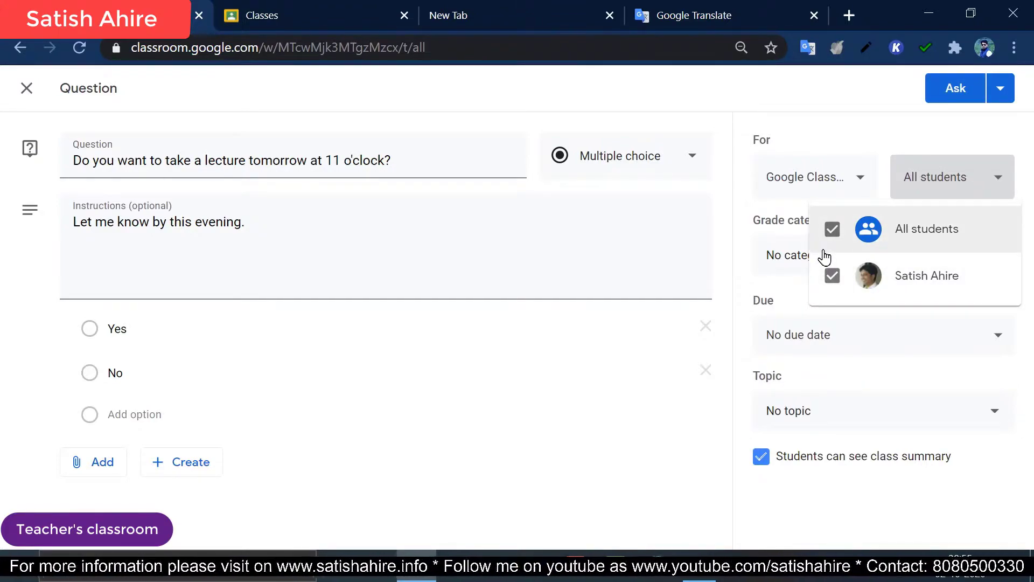
click(738, 301)
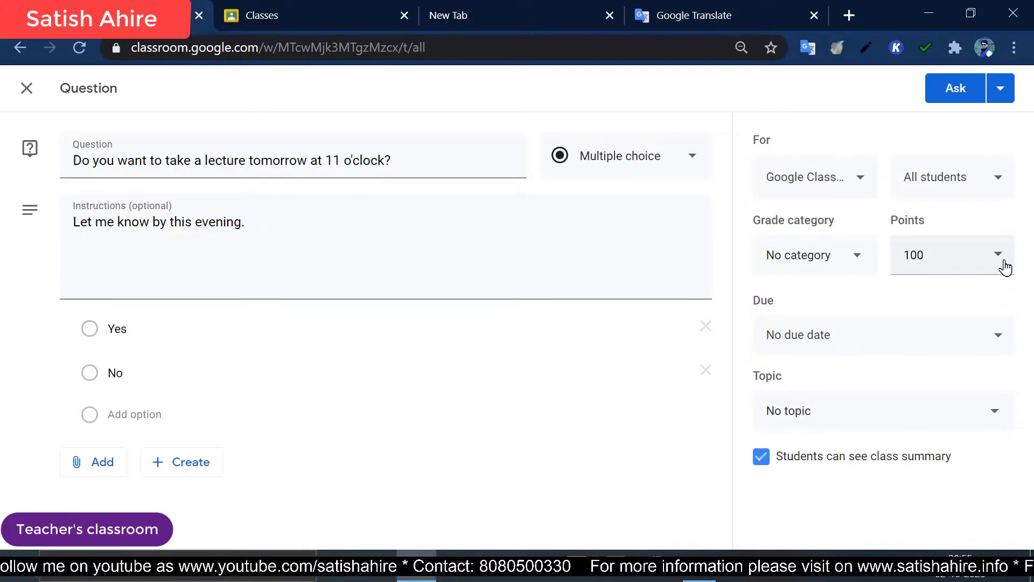
- Set the question's points to Ungraded and its due date to Oct 5, 2020 at 11:59 PM
click(991, 263)
click(930, 297)
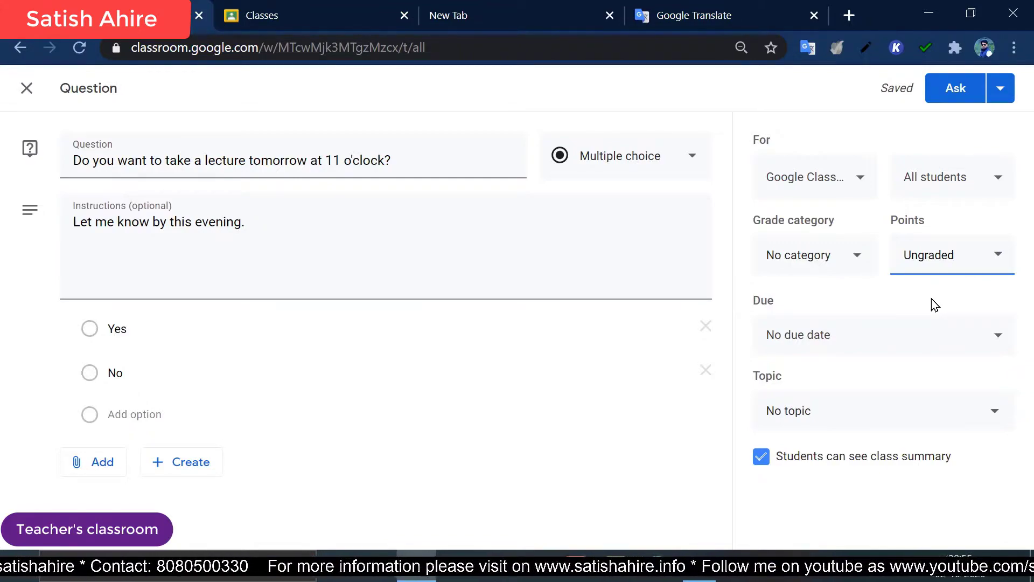
click(1000, 343)
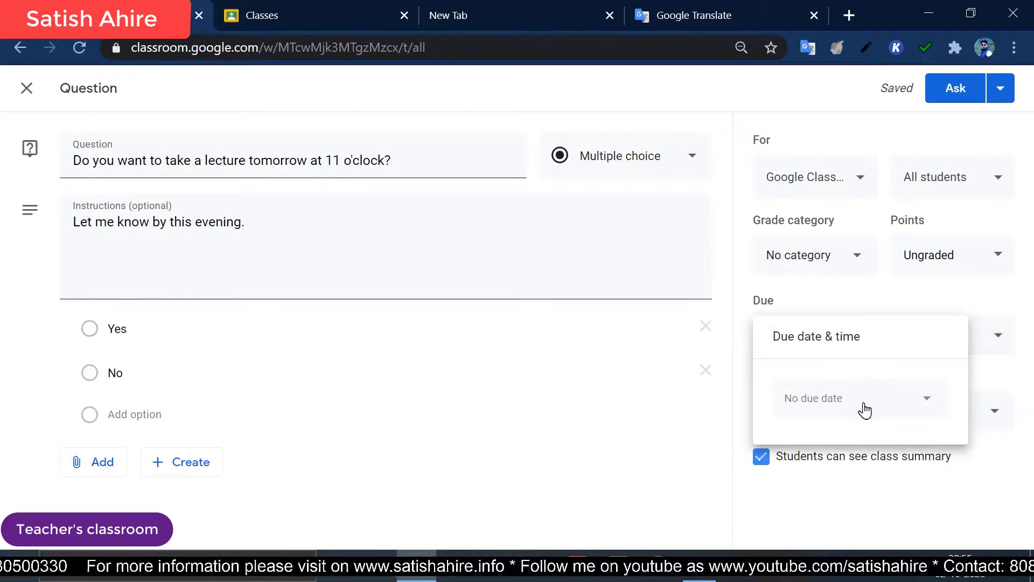
click(894, 404)
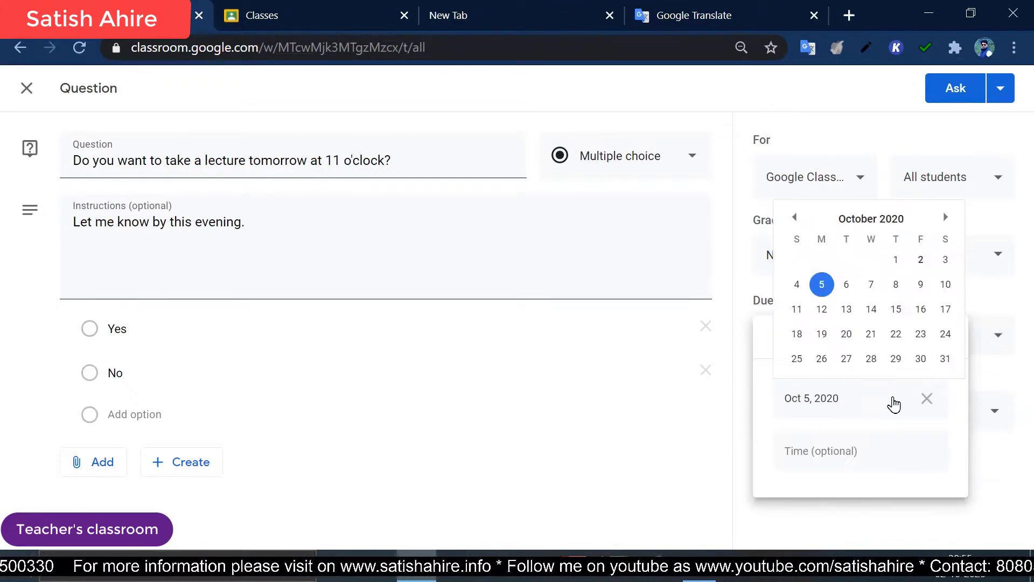
click(823, 286)
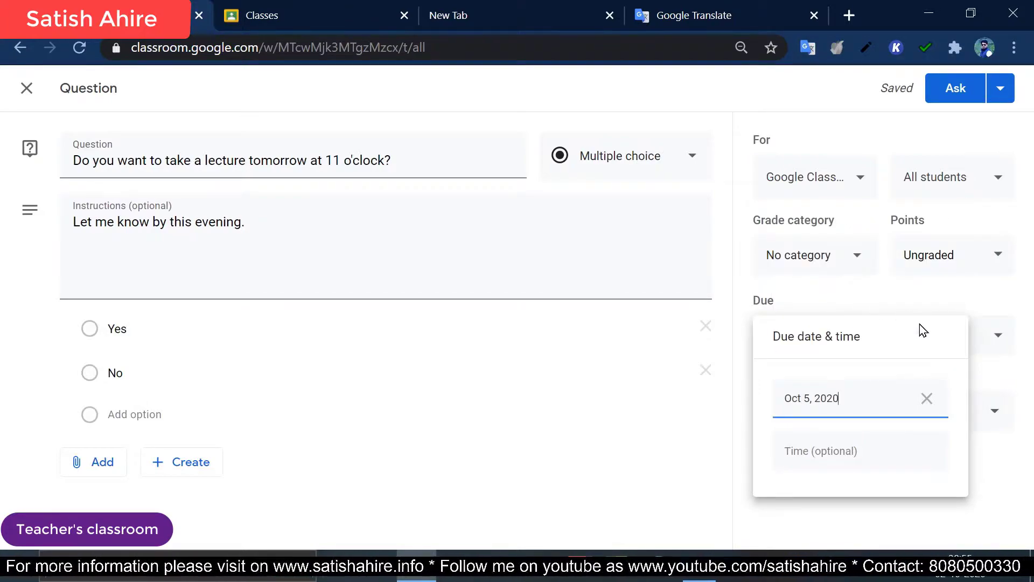
click(876, 449)
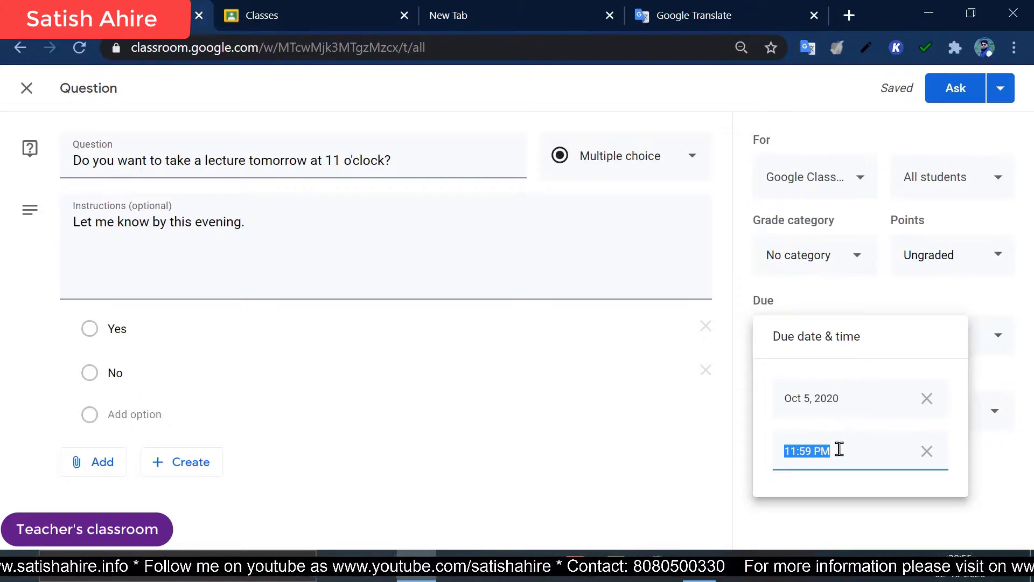
key(Escape)
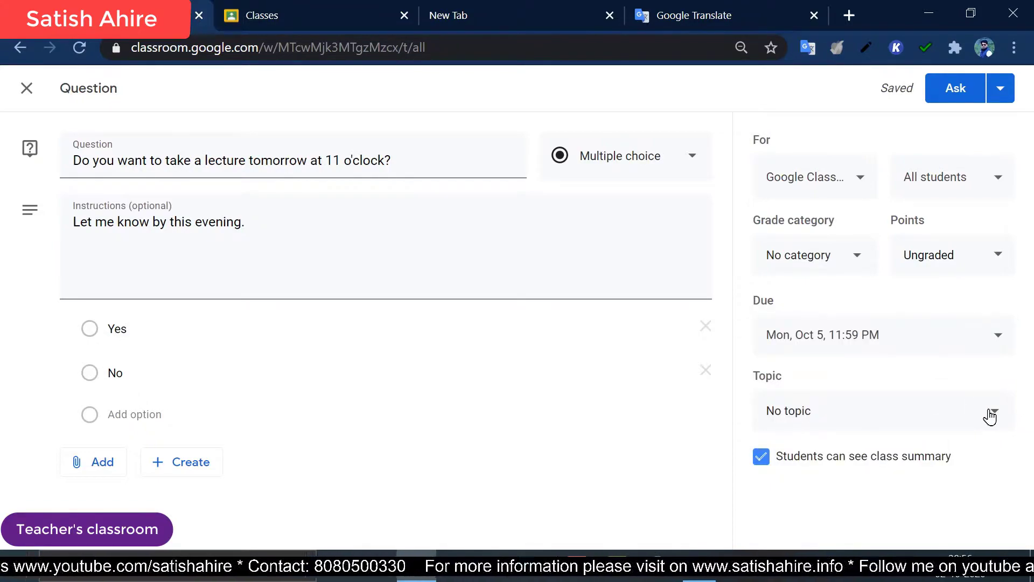
- Choose No topic for the question and post it to the class immediately
click(991, 417)
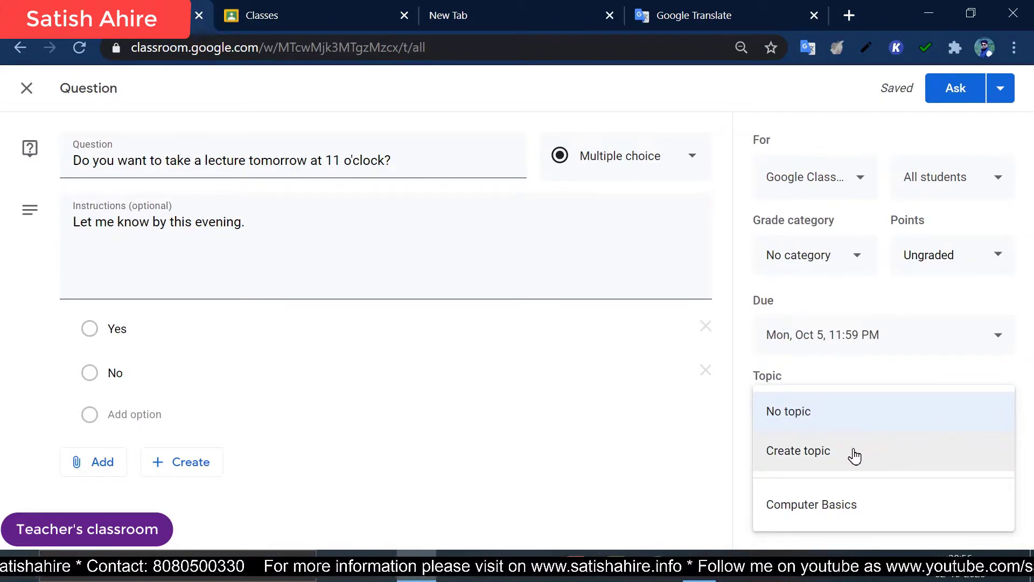
click(805, 411)
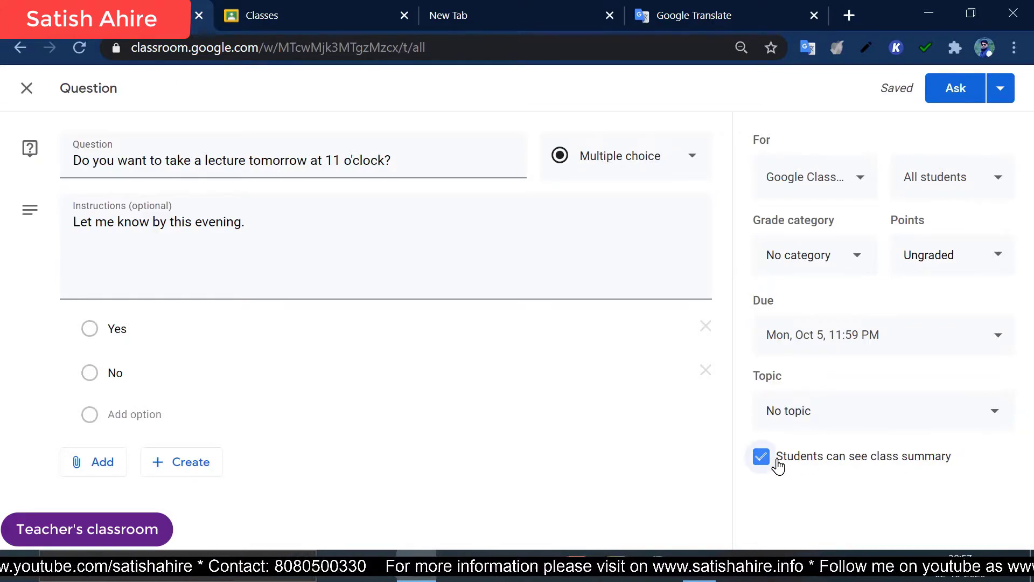
click(1000, 93)
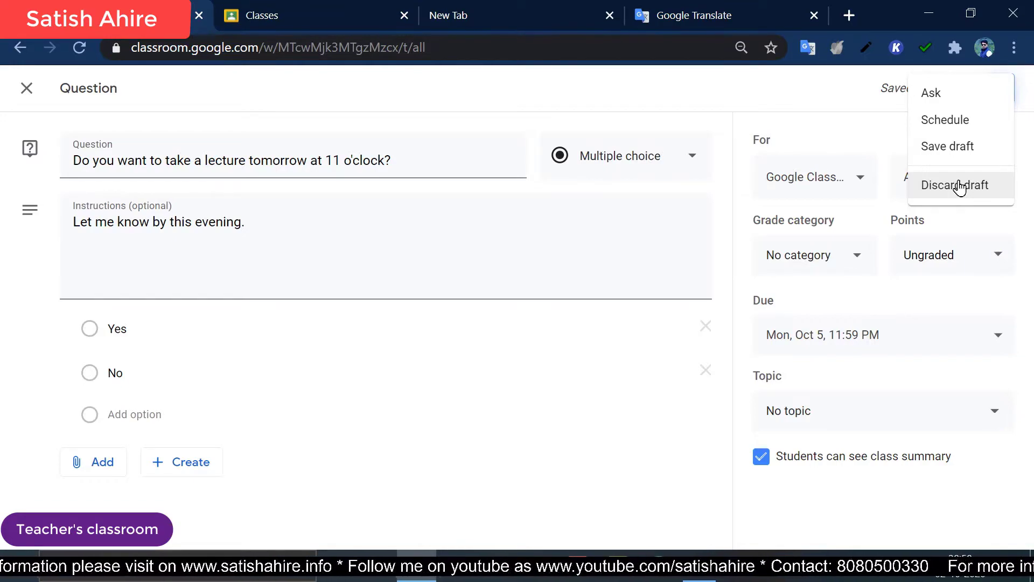
click(938, 99)
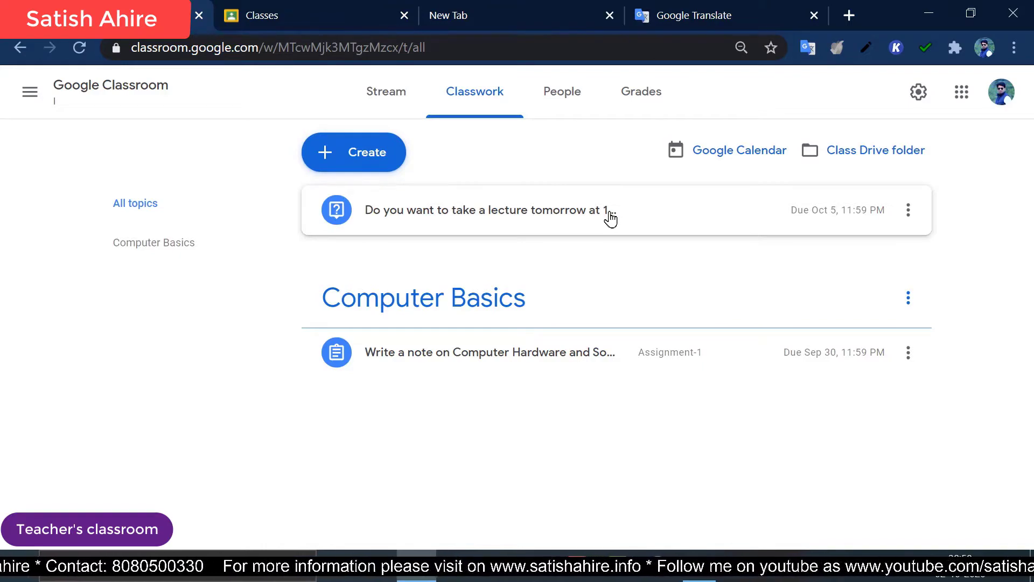
- View the posted lecture question in the teacher's classwork and open it from the student's class stream
click(594, 220)
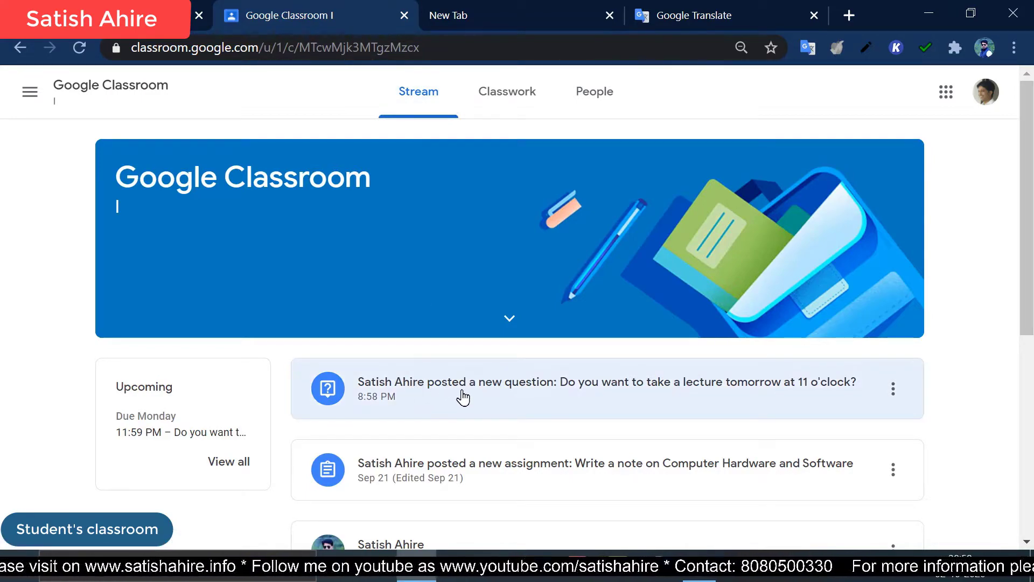
double_click(532, 395)
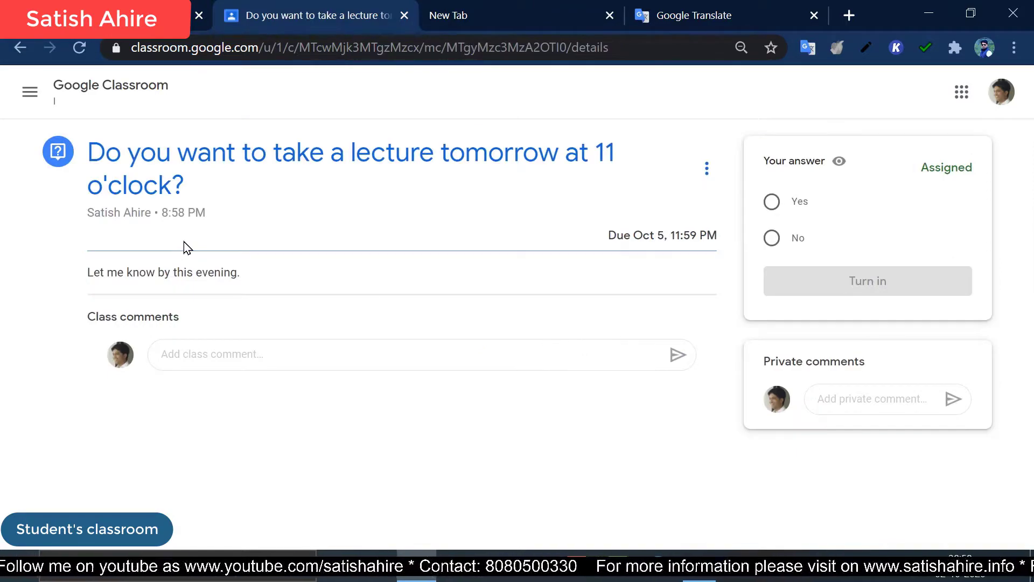
- Examine the lecture question's title, instructions, class comment field and private comment field in the student's view
drag(93, 151, 192, 185)
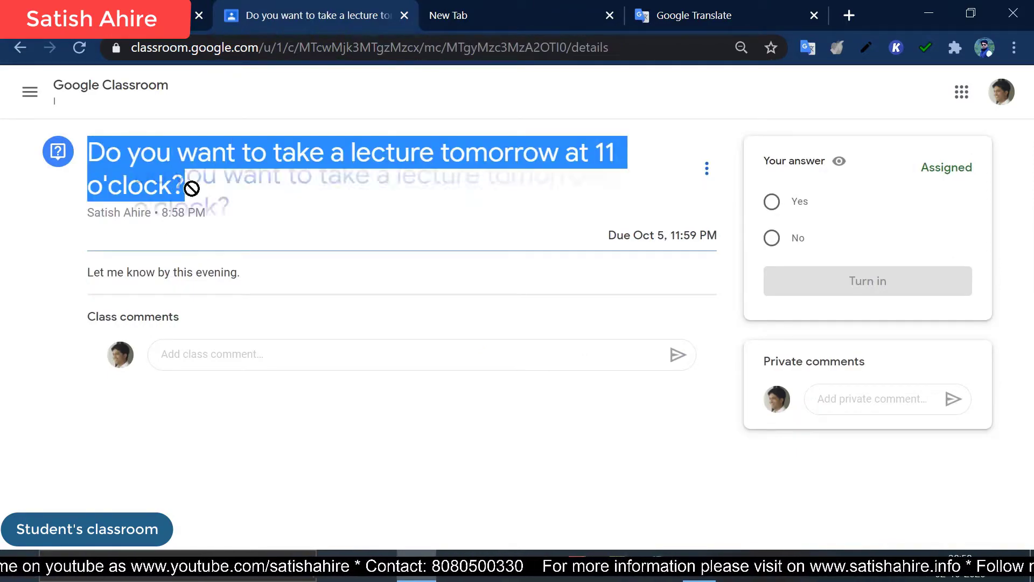
click(209, 201)
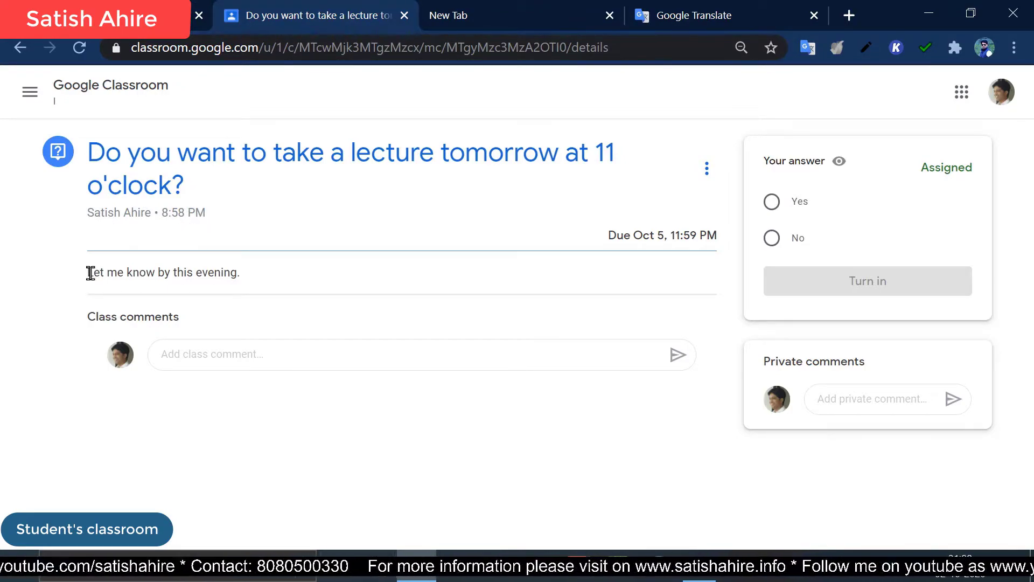
drag(173, 273, 238, 275)
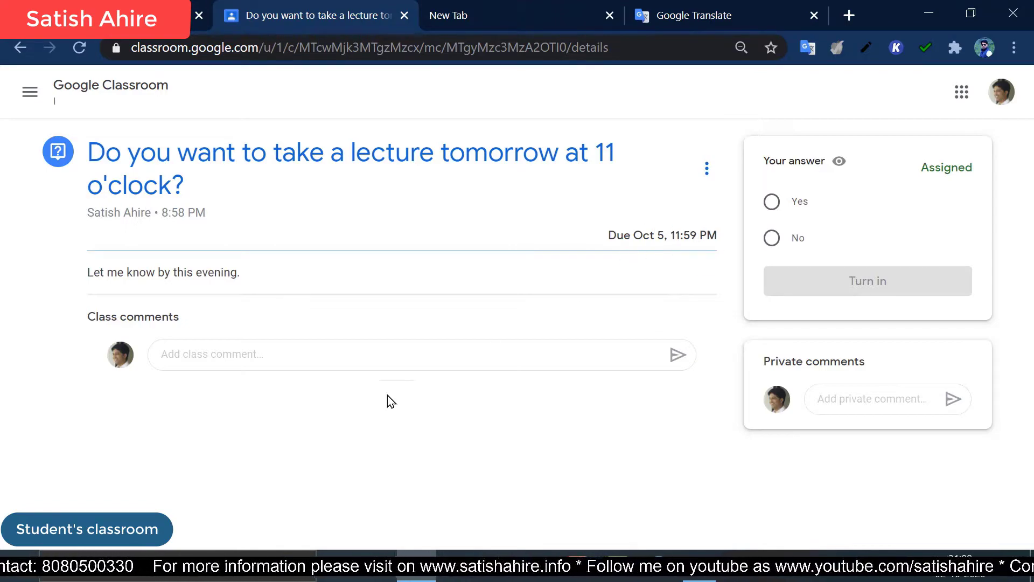
click(249, 355)
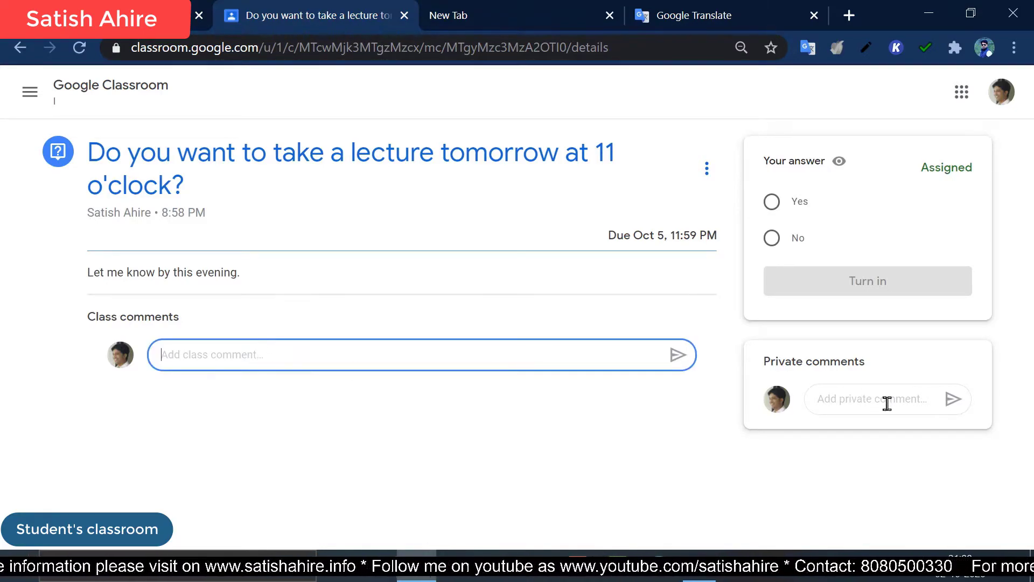
click(849, 397)
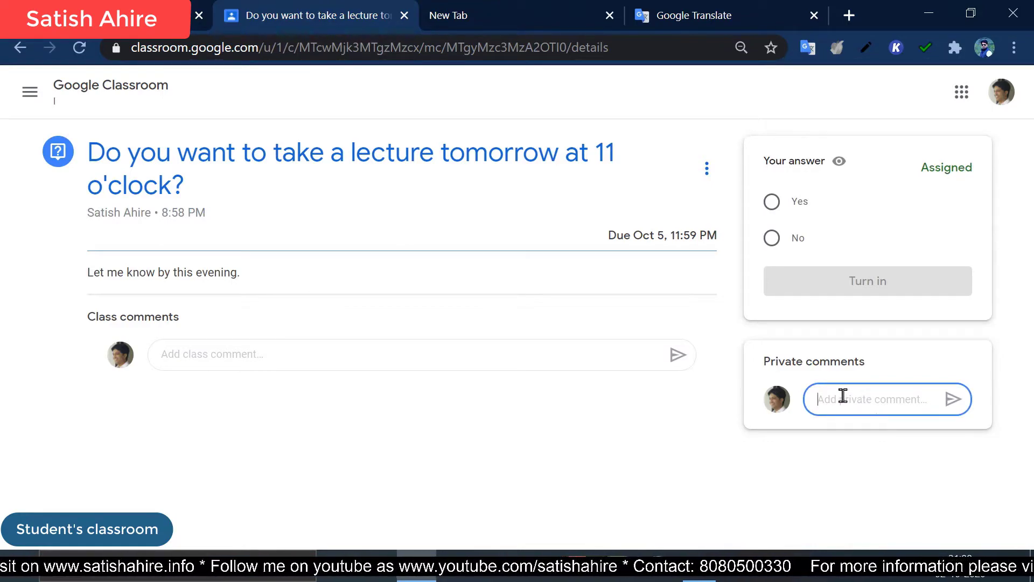
key(shift+Tab)
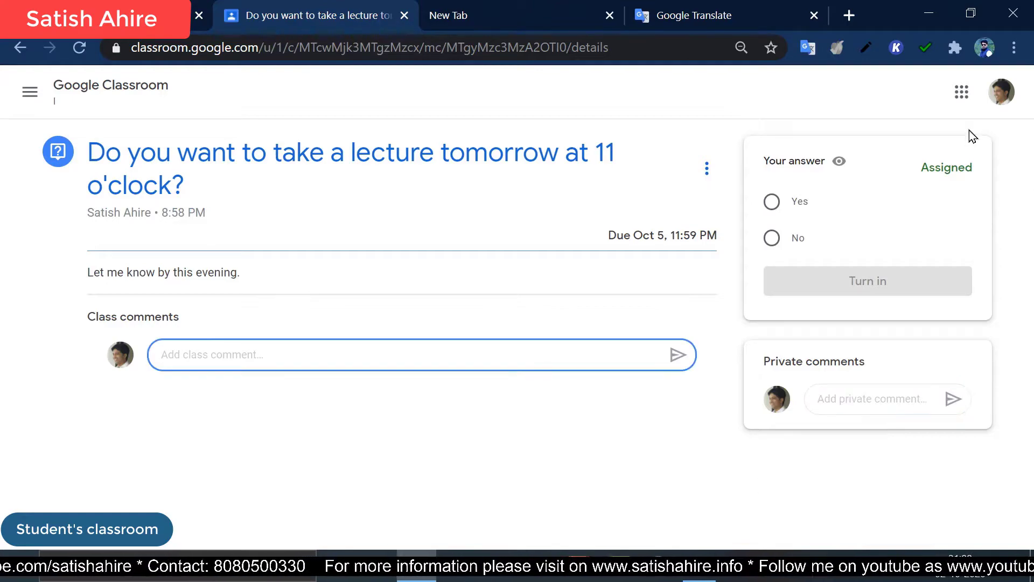
- Answer the lecture question with Yes from the student's account and turn in the answer
click(773, 203)
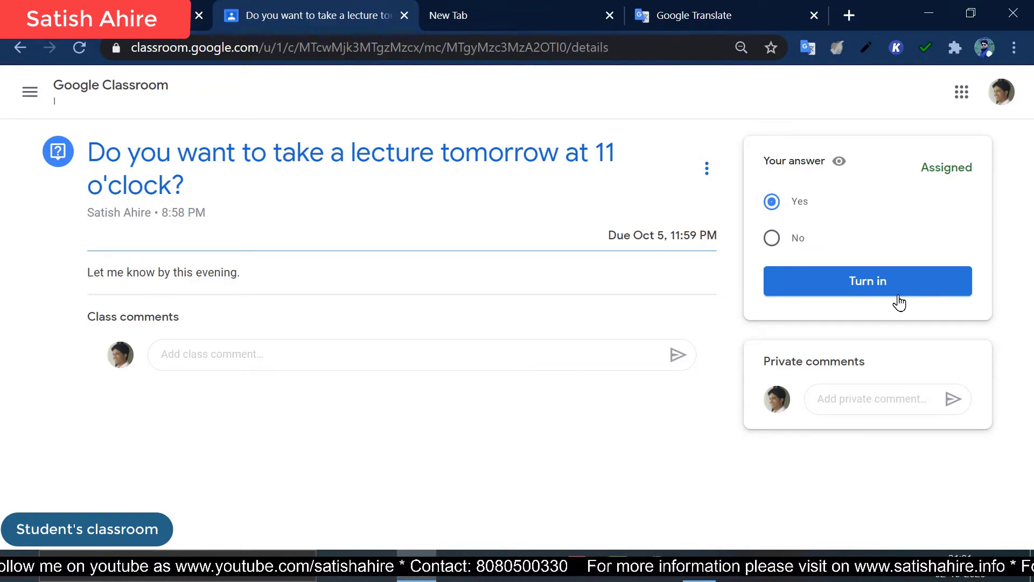
click(839, 404)
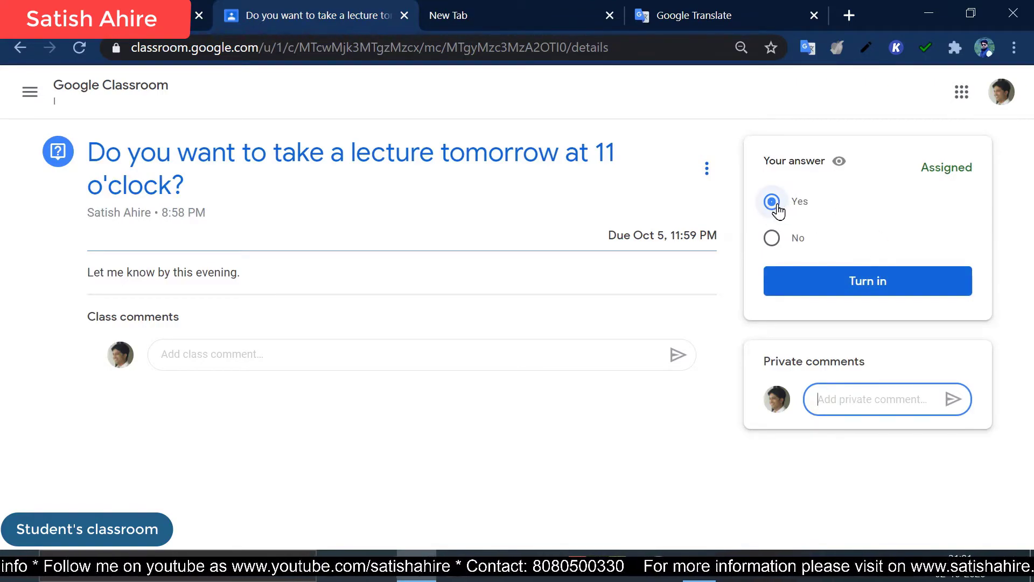
click(869, 291)
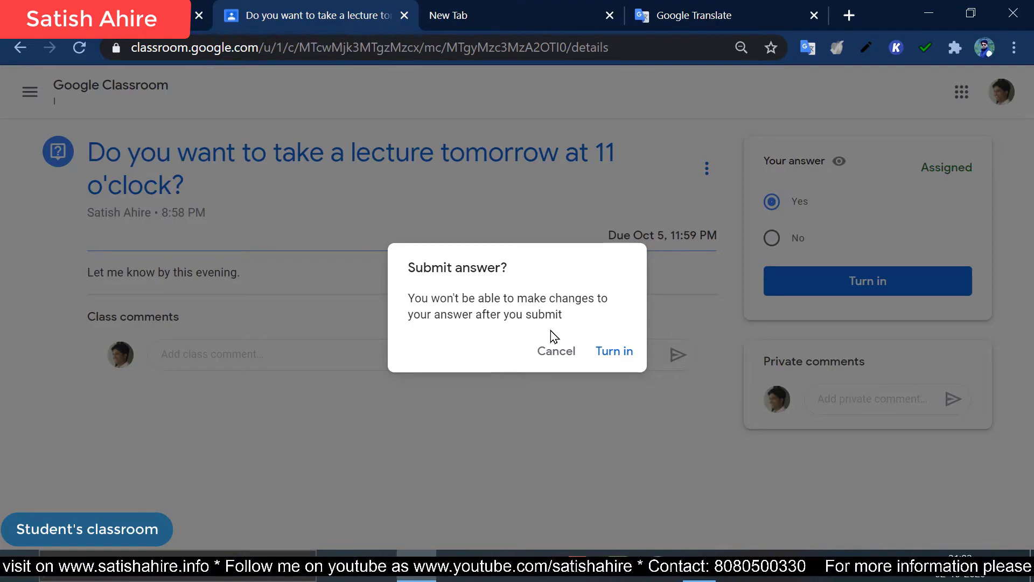
click(613, 352)
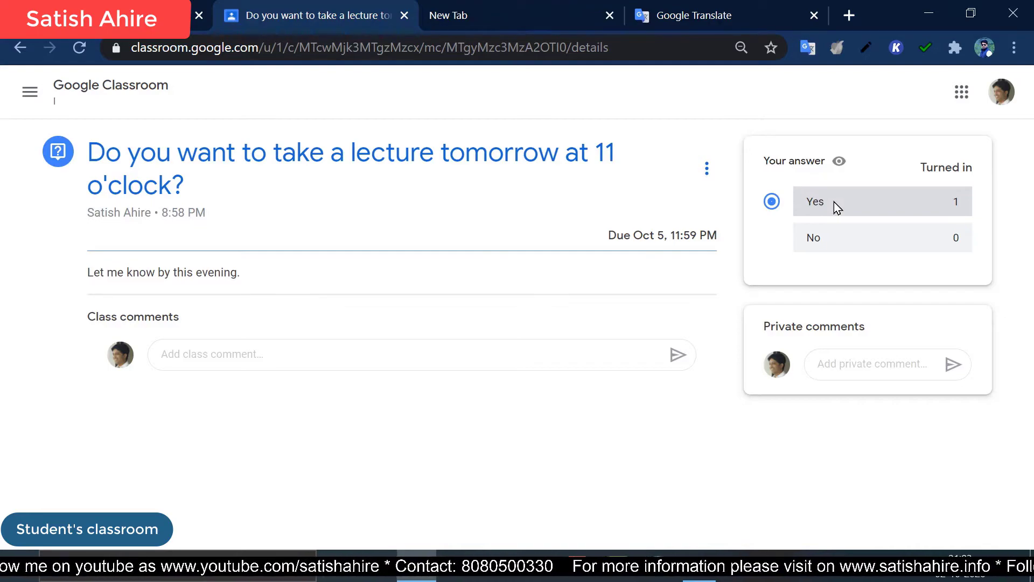
- Post the private comment "Sure sir" on the lecture question from the student's account
click(854, 359)
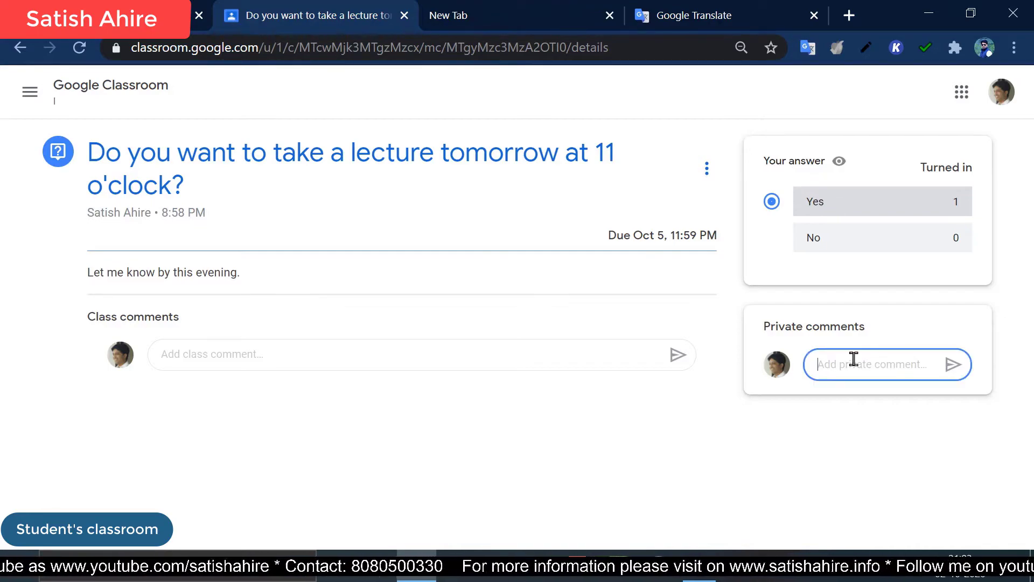
text(Sure )
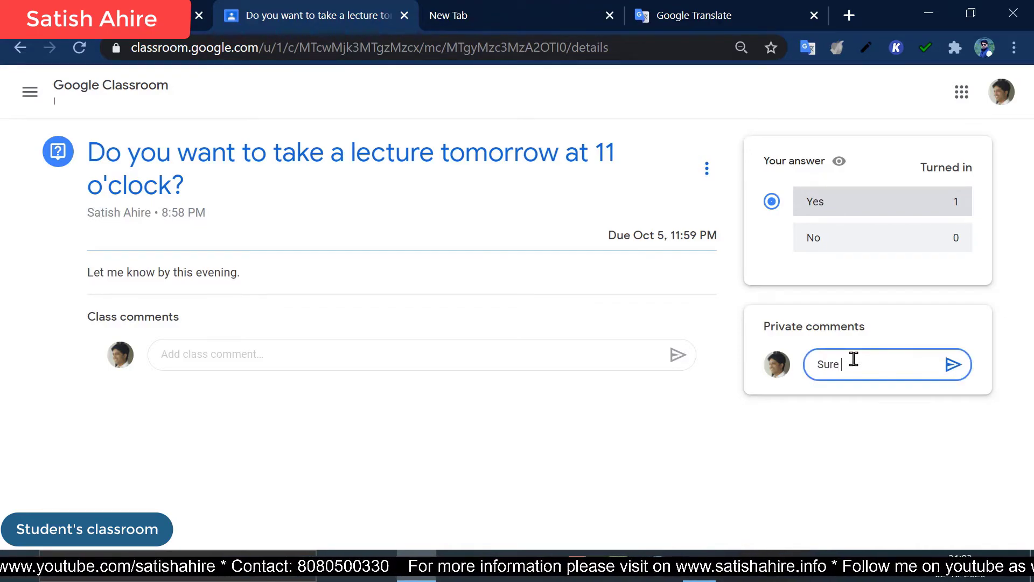
text(sir)
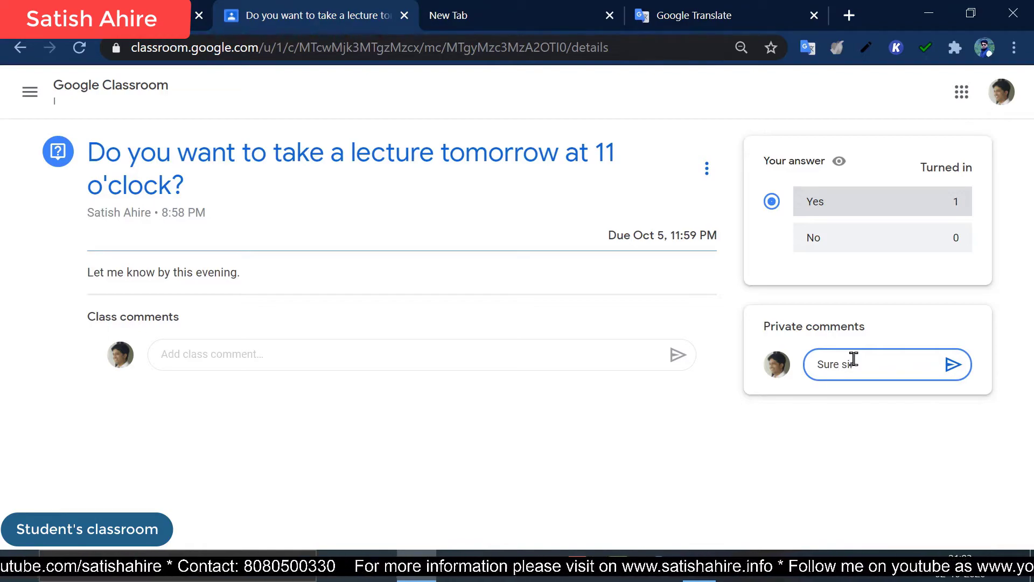
click(955, 367)
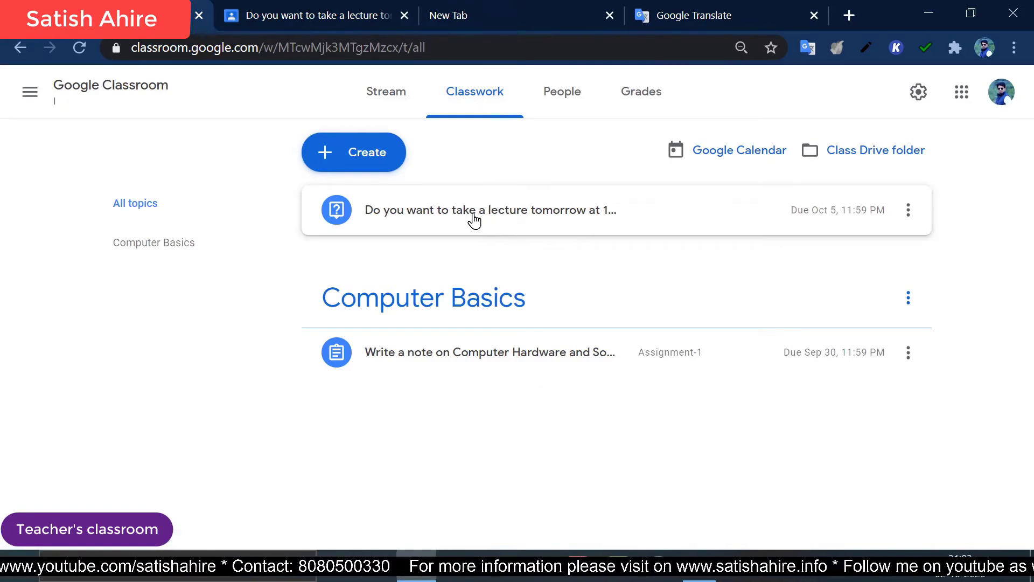
- Open the full lecture question from the teacher's classwork, bring it up for editing and save it with its existing settings
click(567, 218)
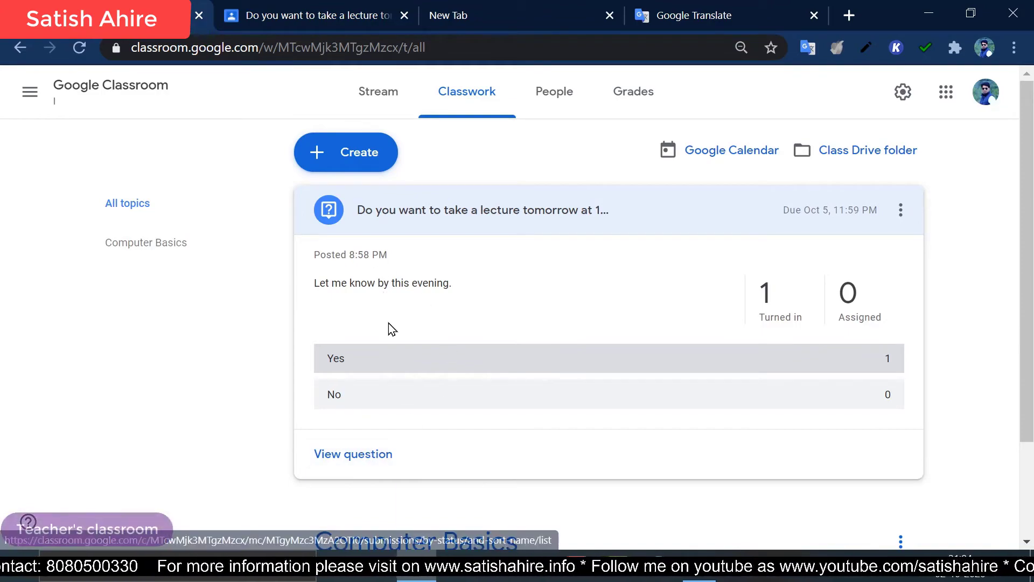
click(354, 457)
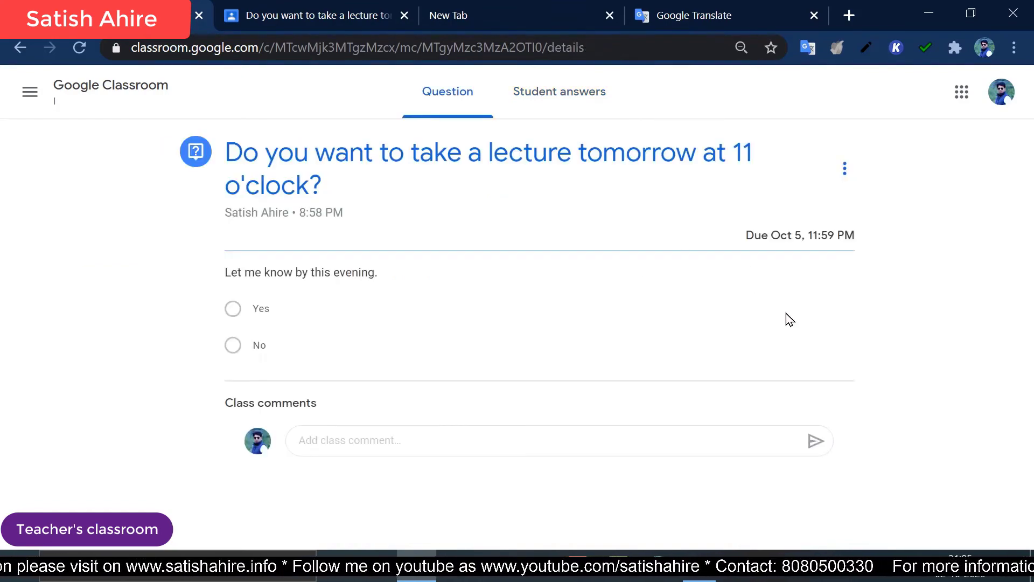
click(846, 170)
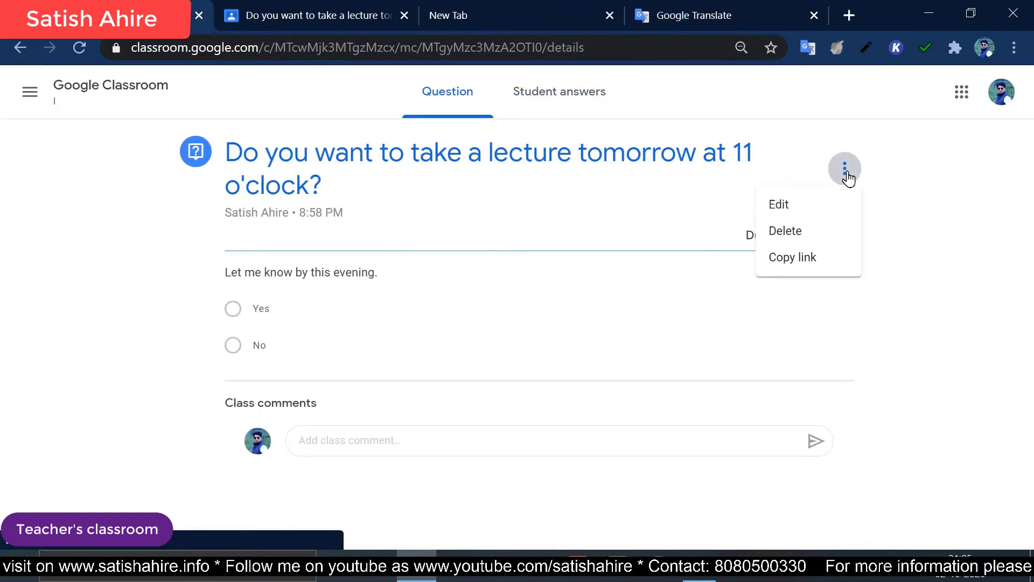
click(823, 206)
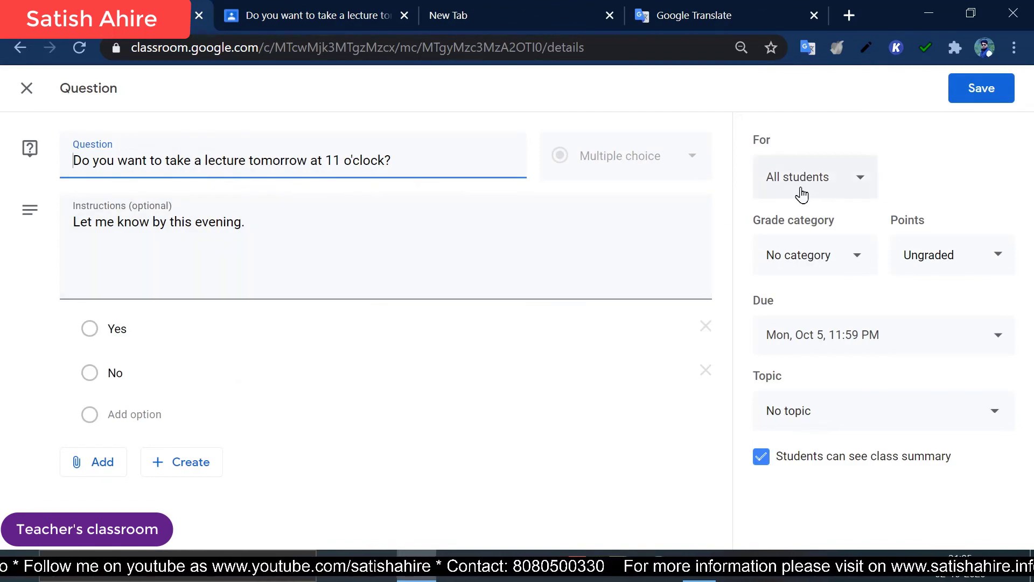
click(977, 97)
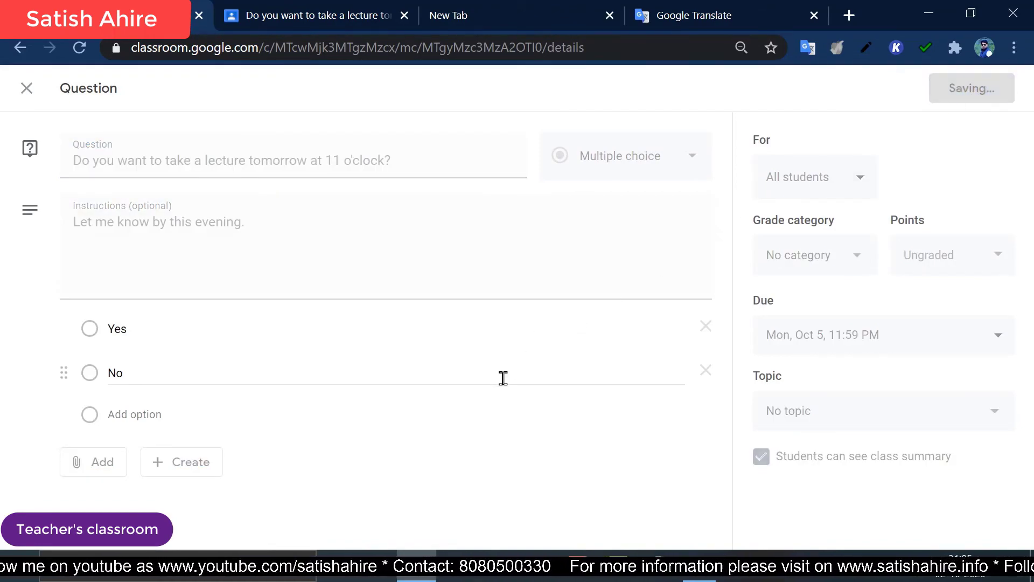